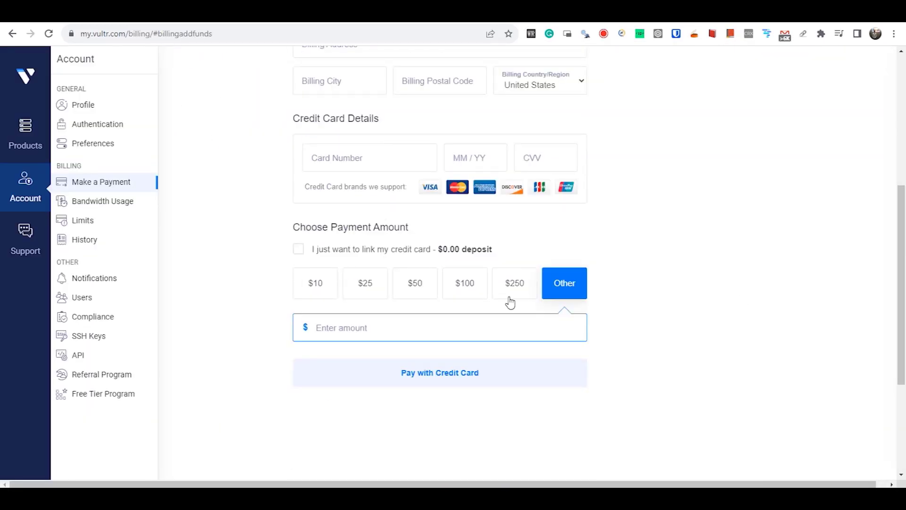
Step: Enter 5 as the Make a Payment amount, then scroll back up the billing page
type("5")
scroll(714, 324, "up", 5)
scroll(714, 324, "up", 1)
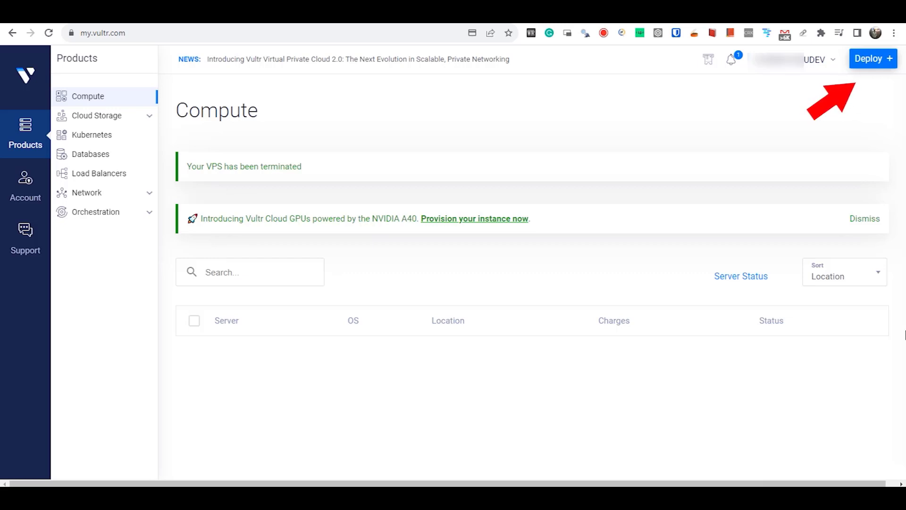
Step: Begin deploying a new server of type Cloud Compute with shared vCPU
left_click(878, 63)
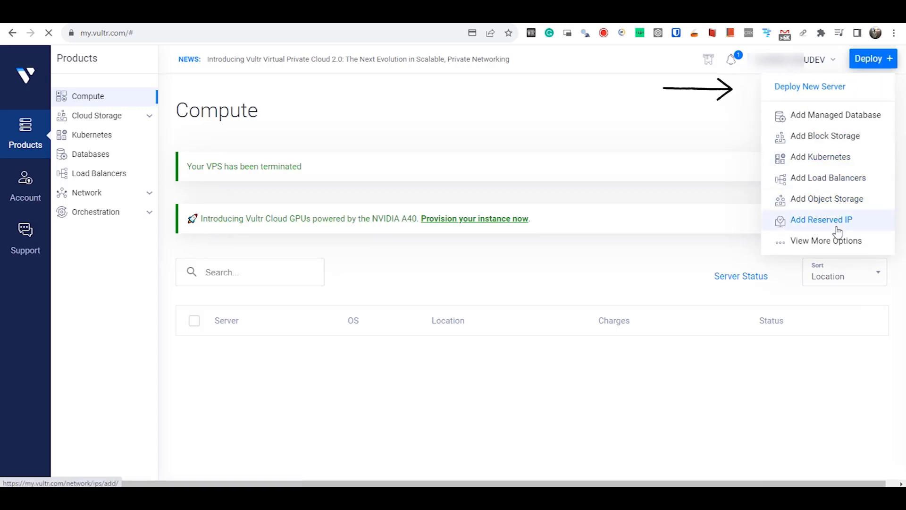
left_click(823, 86)
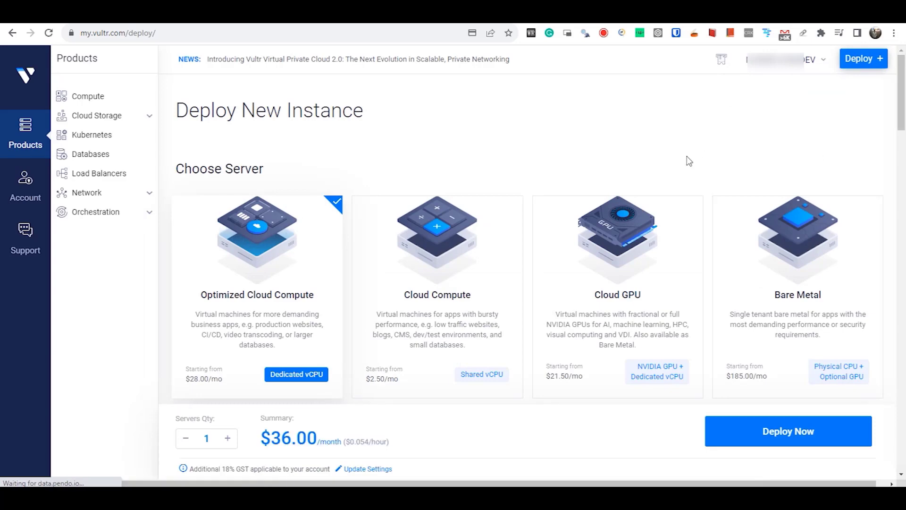
left_click(458, 265)
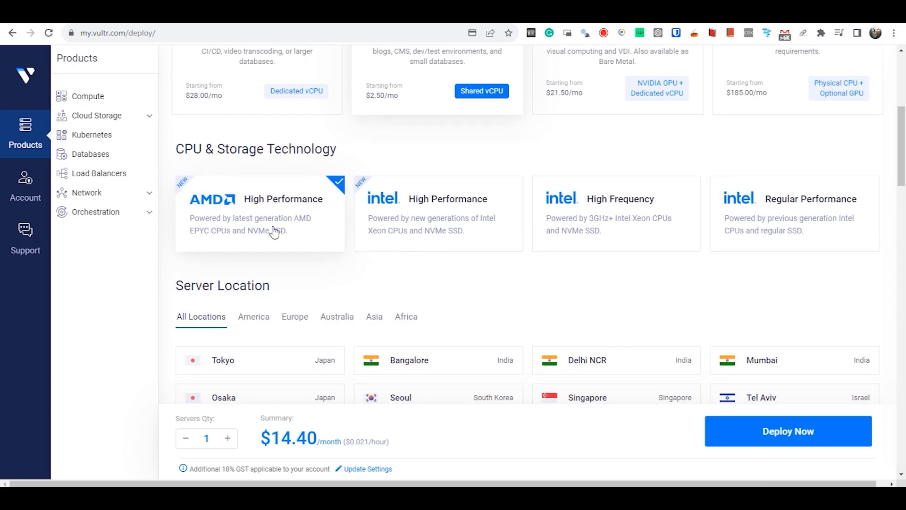
Step: Keep AMD High Performance and the New York (NJ) location from the America list
scroll(273, 232, "down", 2)
left_click(253, 203)
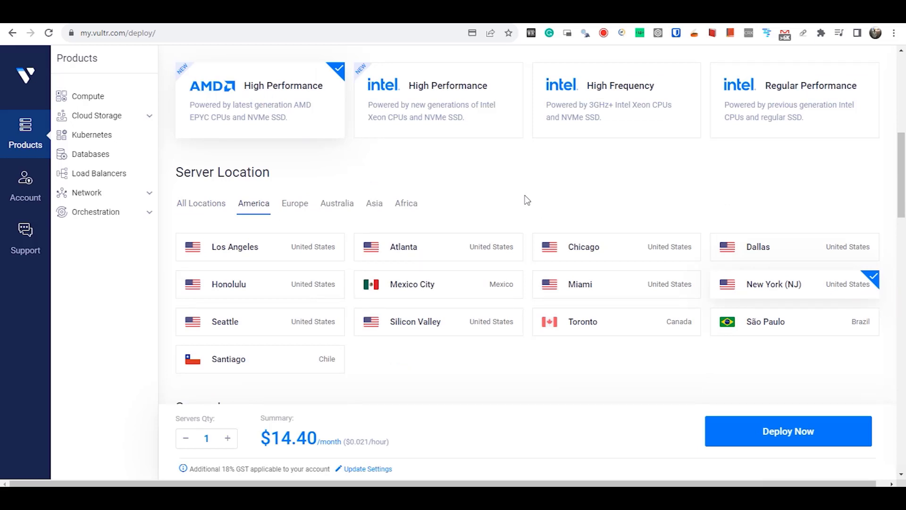
scroll(583, 364, "down", 2)
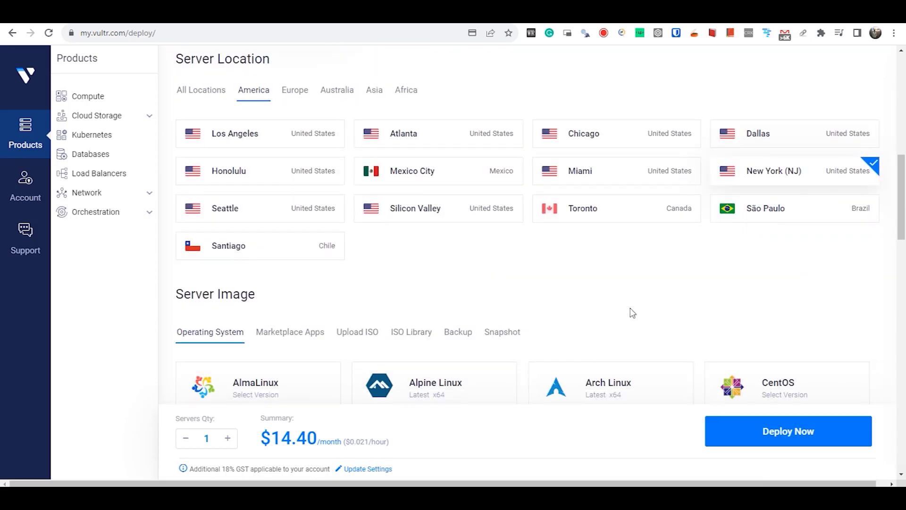
scroll(653, 295, "down", 2)
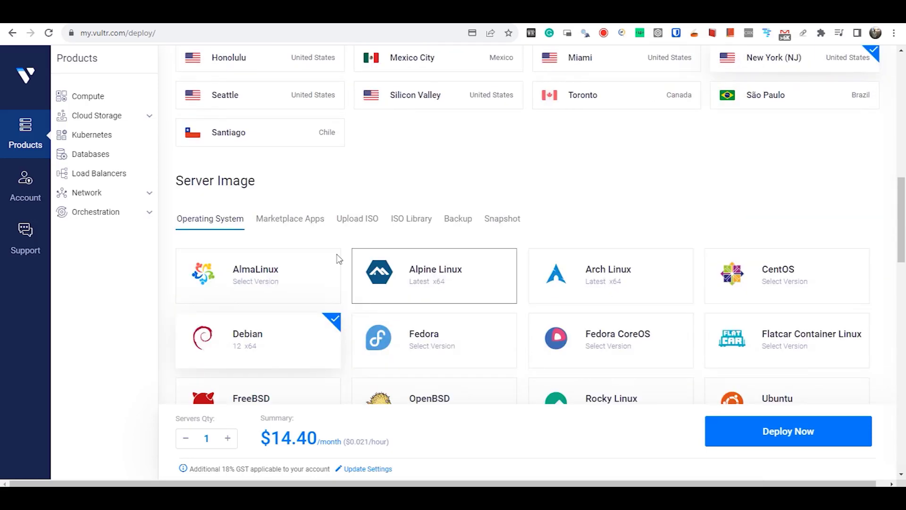
left_click(304, 222)
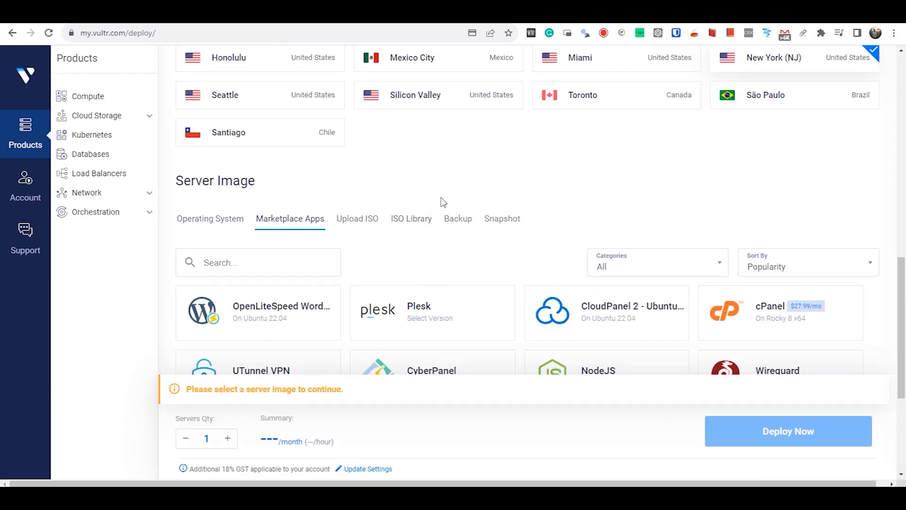
Step: Choose the CloudPanel 2 - Ubuntu 22.04 marketplace image, with the 50 GB NVMe $12/month plan
scroll(456, 187, "down", 1)
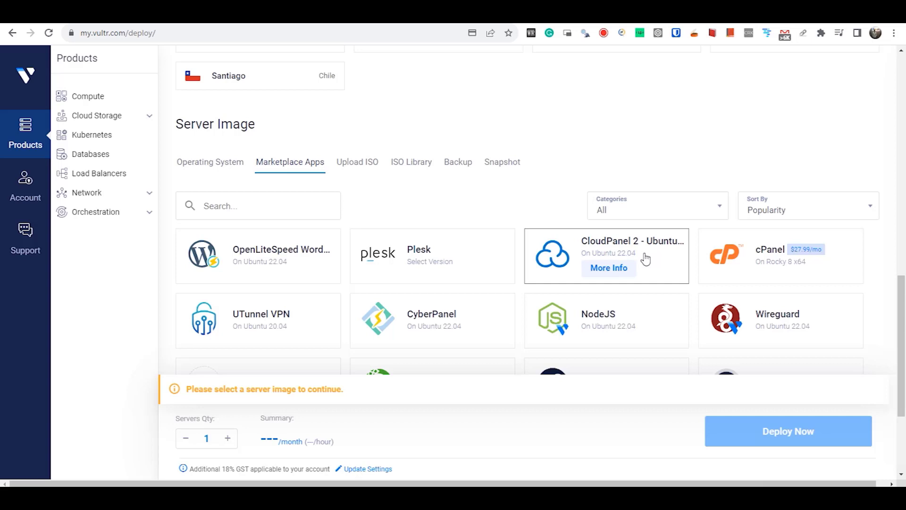
scroll(646, 258, "down", 2)
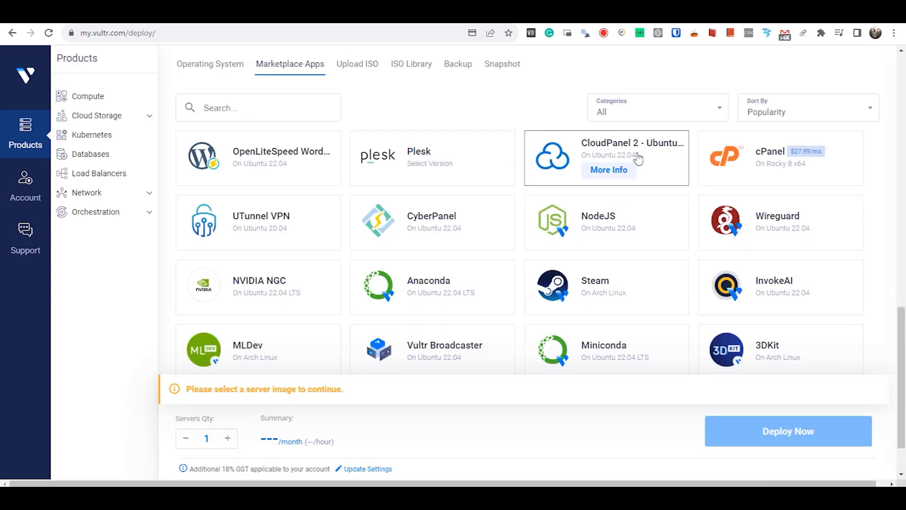
left_click(638, 159)
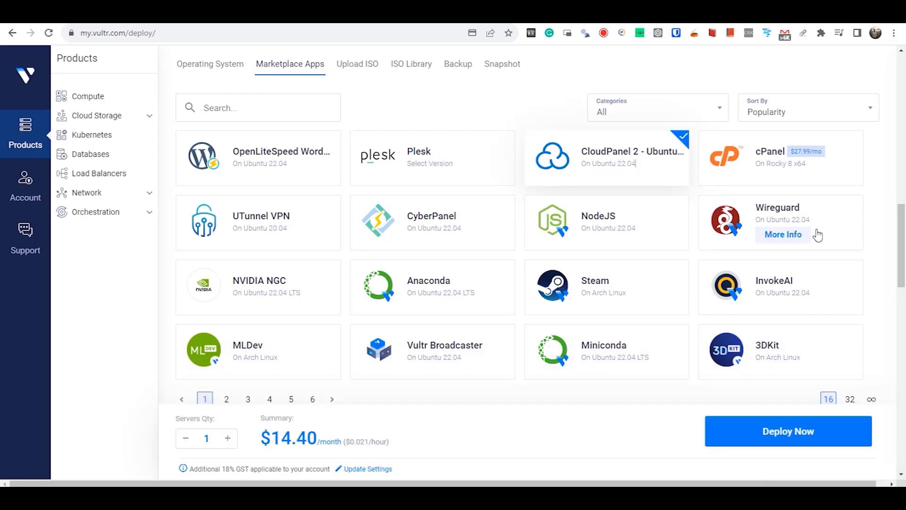
scroll(904, 273, "down", 5)
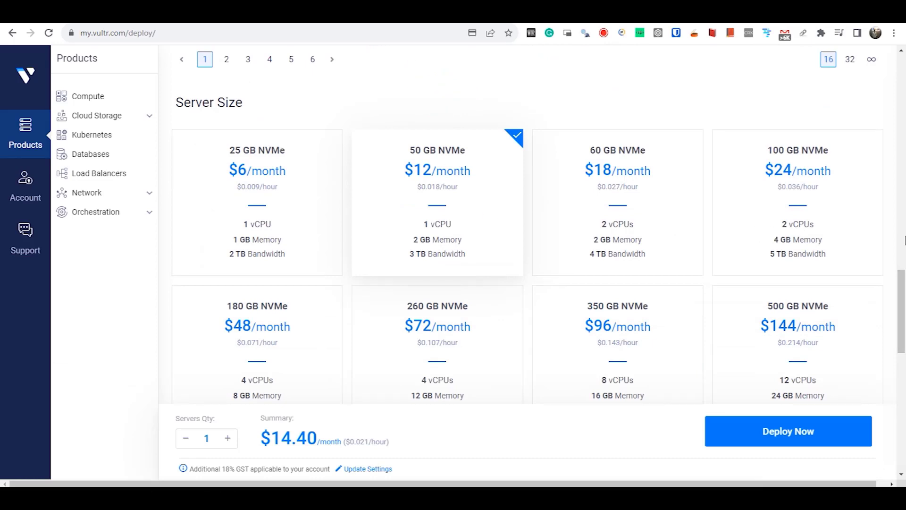
Step: Set the server hostname to 'infographics' and deploy it
scroll(904, 241, "down", 5)
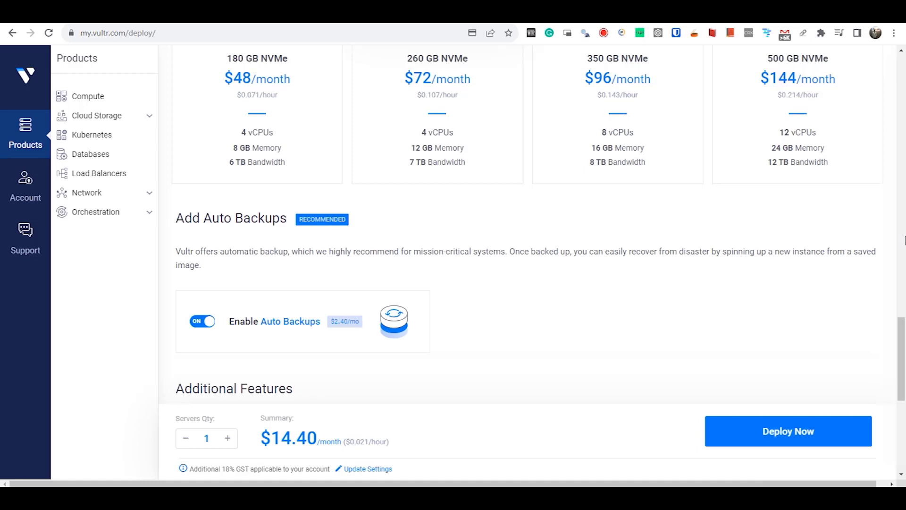
scroll(688, 274, "down", 7)
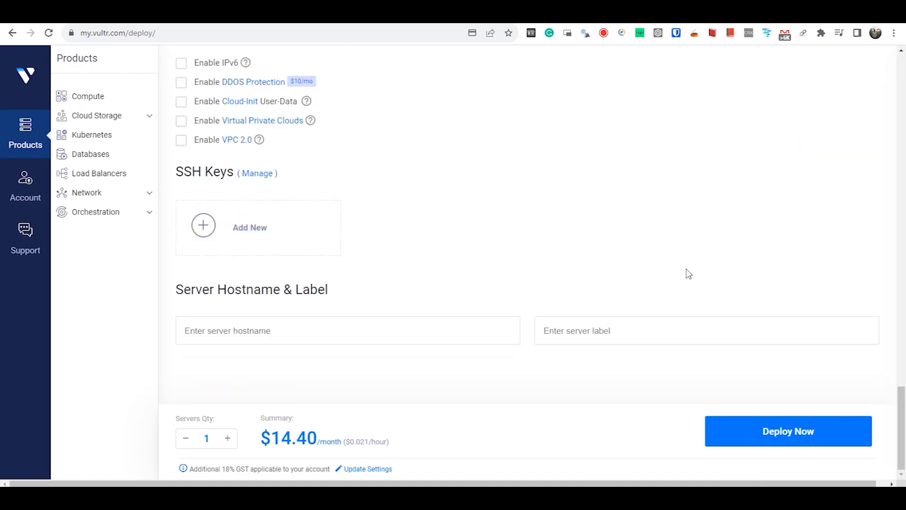
left_click(208, 340)
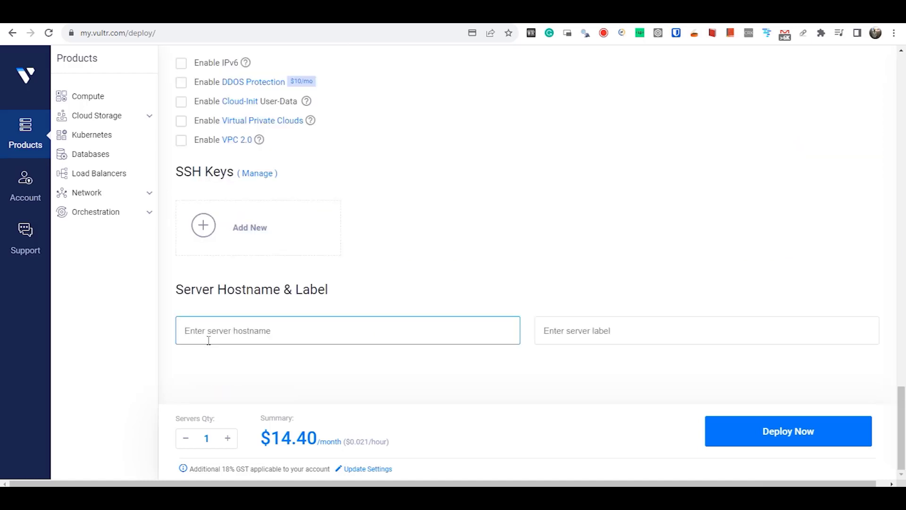
type("info")
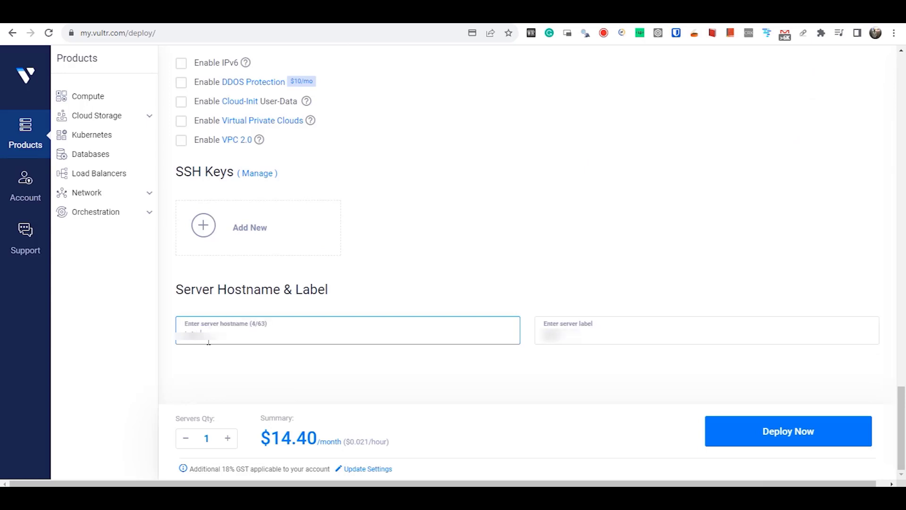
type("graphics")
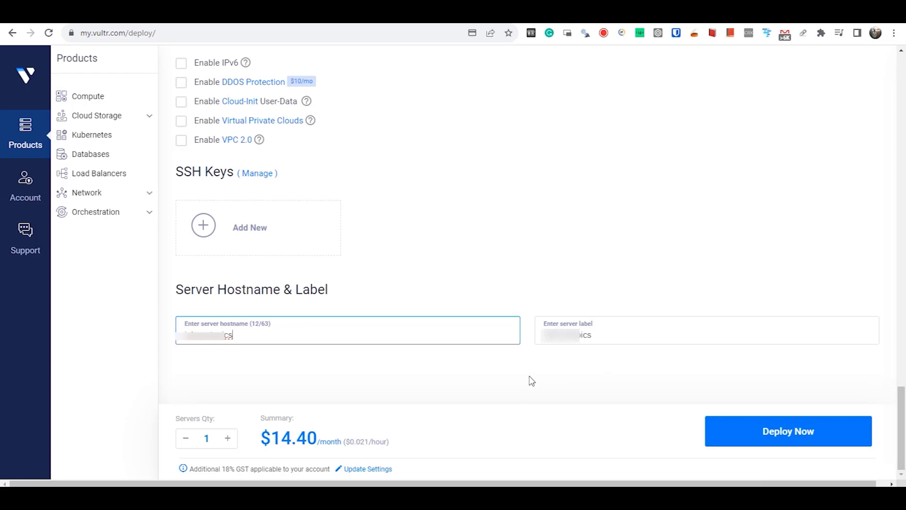
left_click(821, 438)
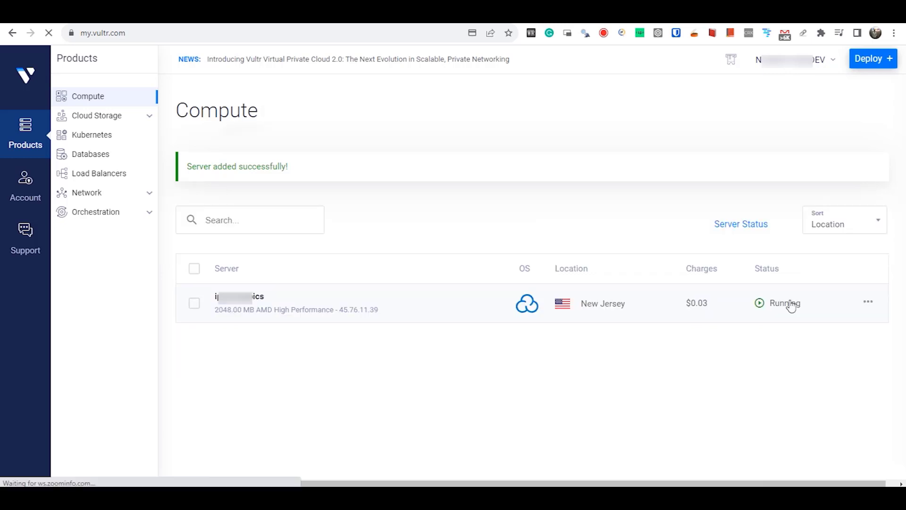
Step: Open the infographics server's Overview and read its CloudPanel port 8443 access instructions
left_click(791, 306)
scroll(788, 304, "down", 1)
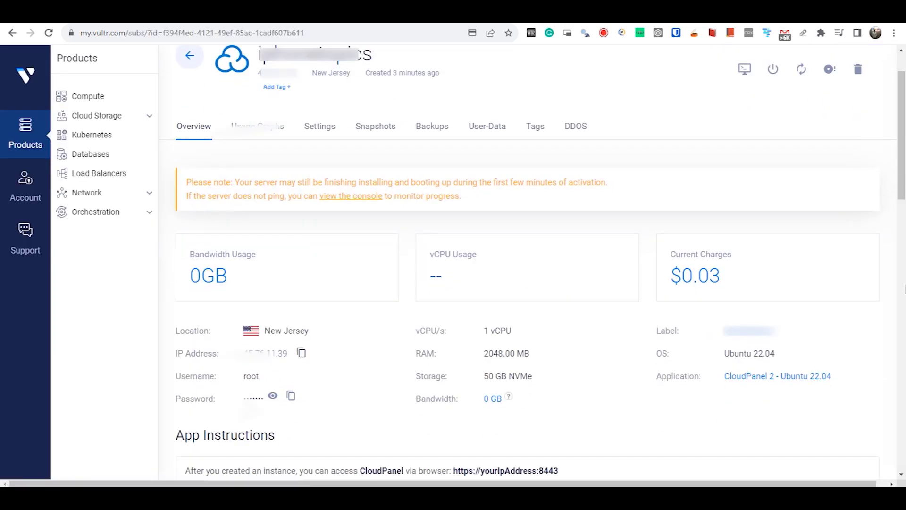
scroll(904, 288, "down", 3)
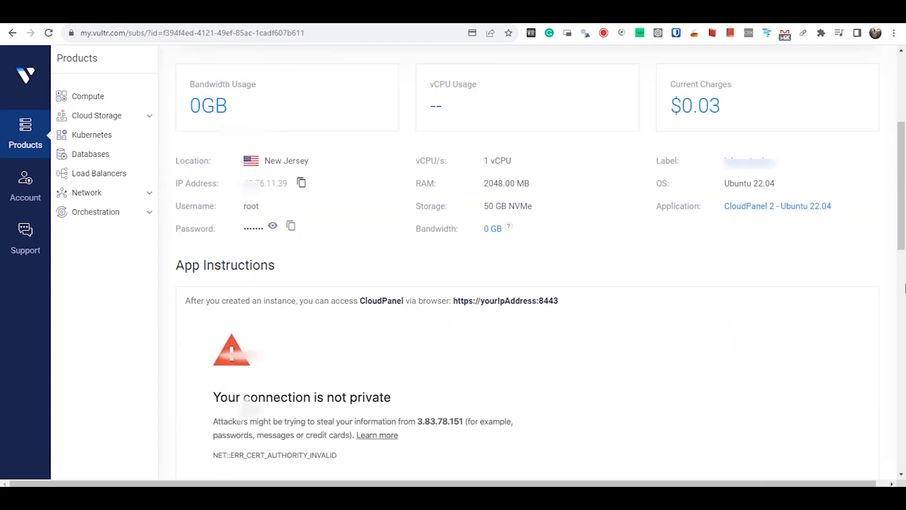
scroll(905, 289, "up", 3)
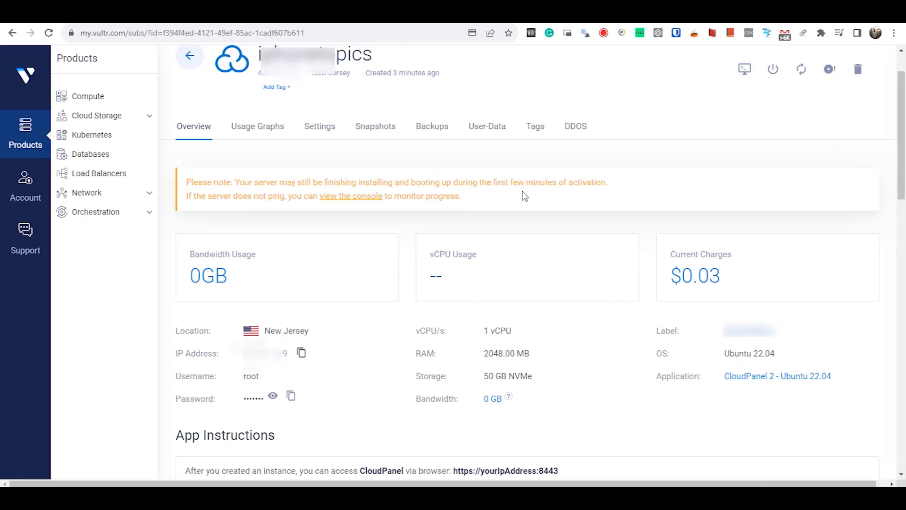
scroll(865, 196, "down", 2)
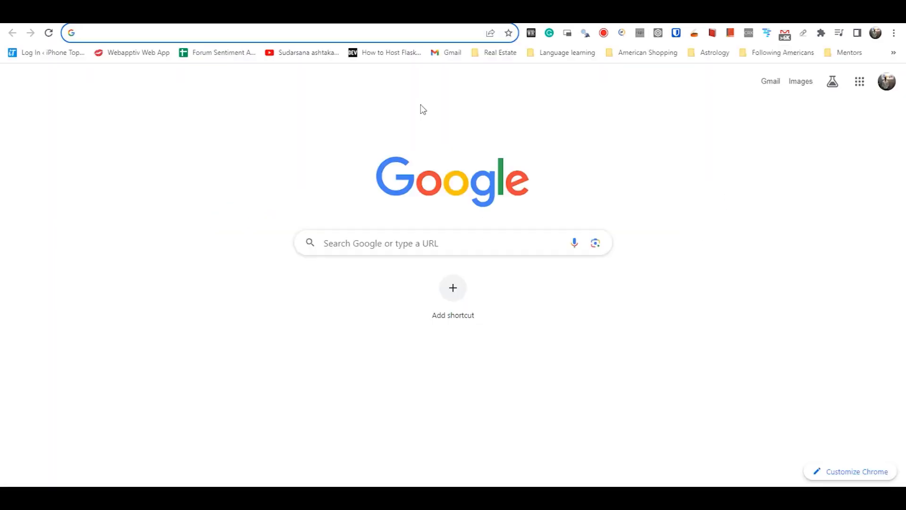
Step: Load the server's IP address on port 8443 in a new tab
type("45.76.11.39")
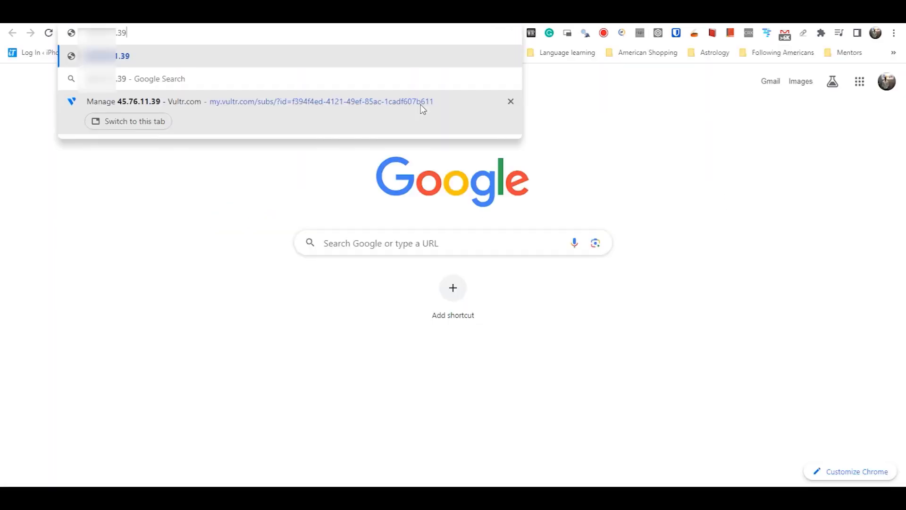
type(":8443")
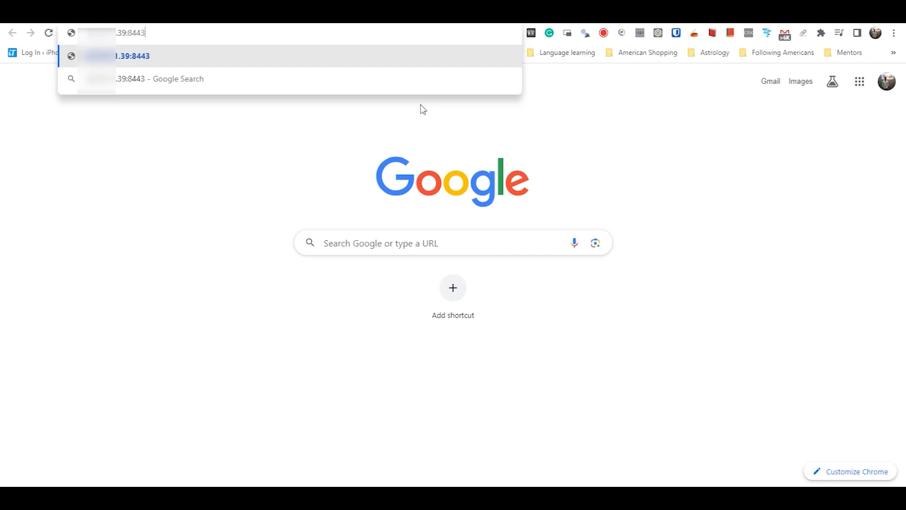
key("Return")
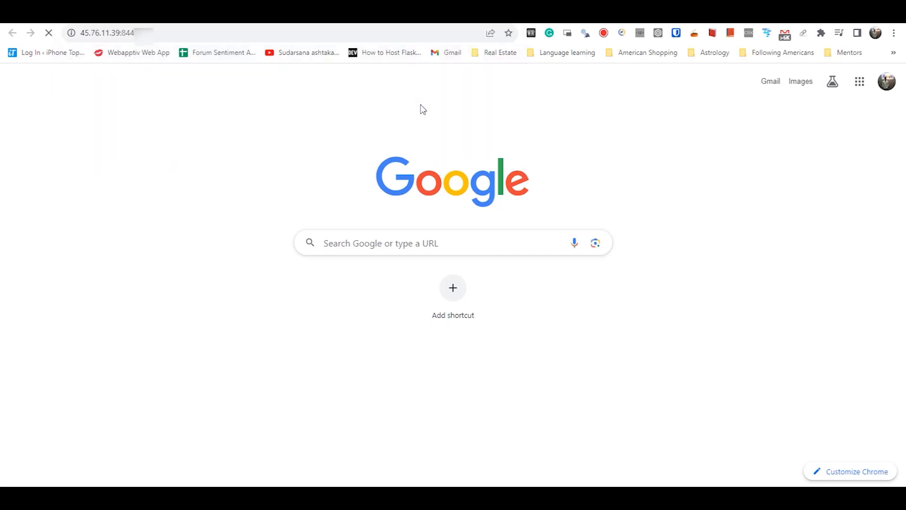
left_click(228, 32)
left_click(97, 32)
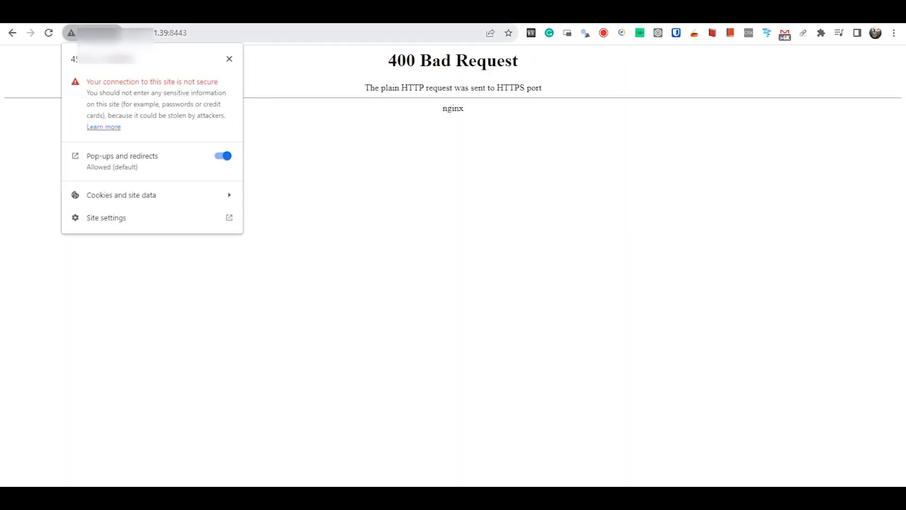
left_click(130, 33)
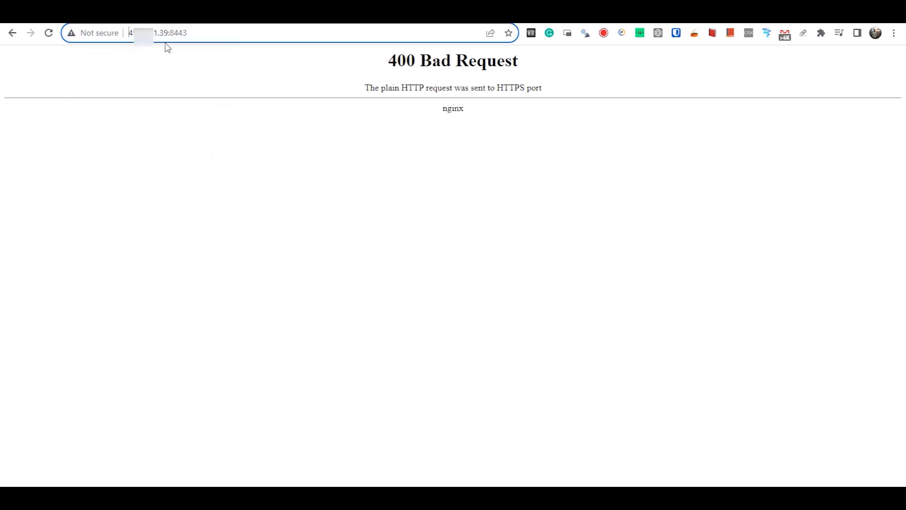
type("htt")
type("443")
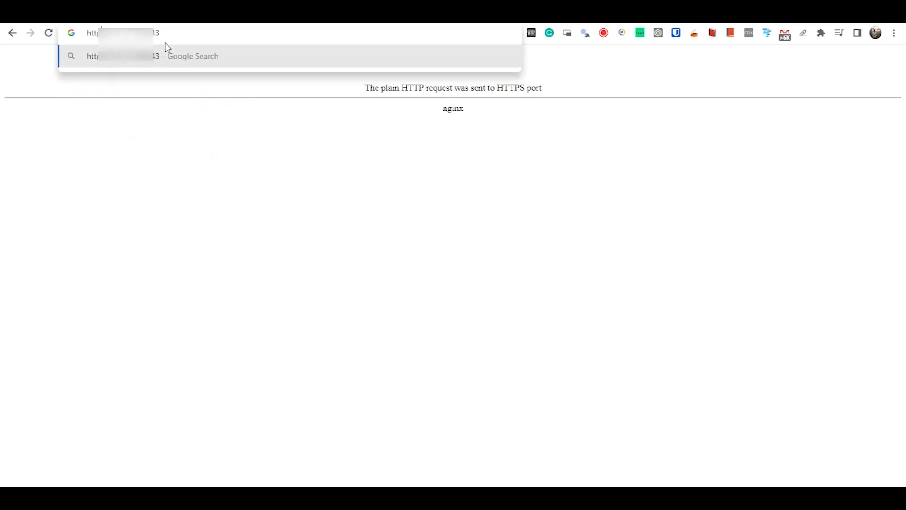
key("Return")
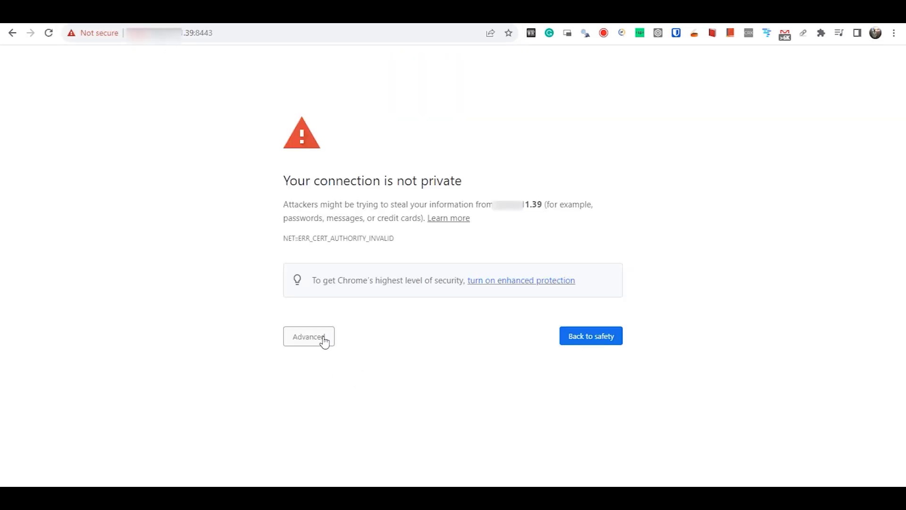
left_click(324, 340)
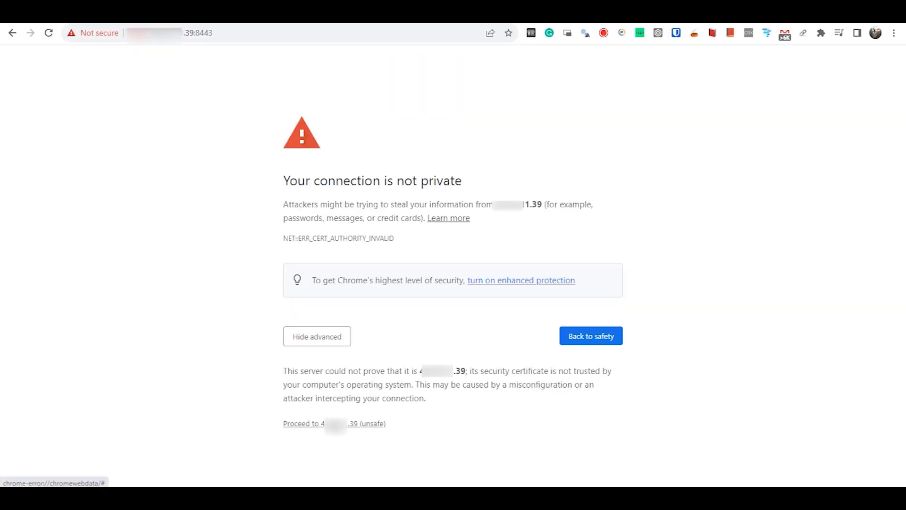
left_click(336, 425)
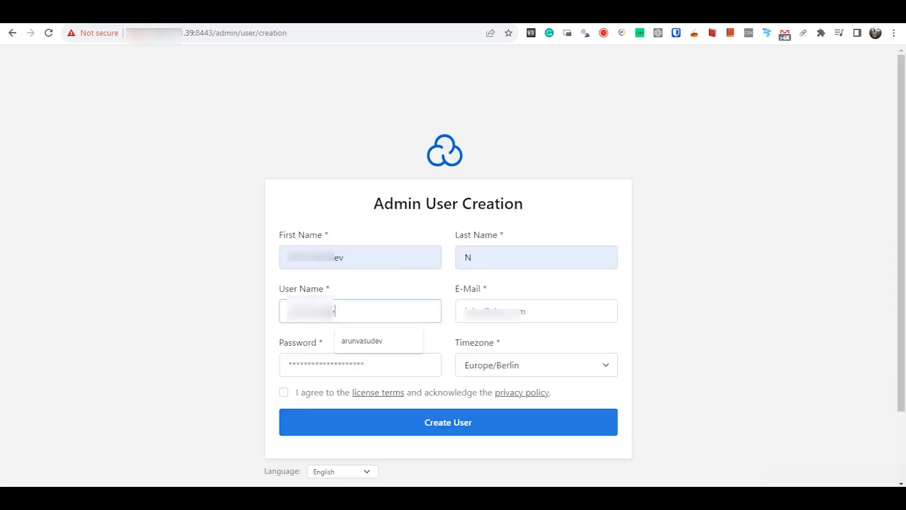
Step: Create the CloudPanel admin user with autofilled details and a chosen password
left_click(362, 341)
left_click(340, 366)
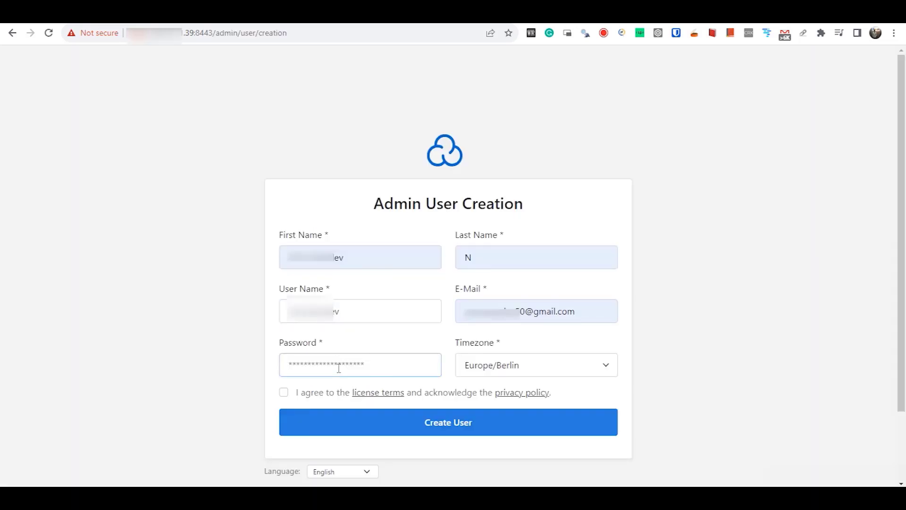
type("**************")
left_click(451, 431)
Step: Log in with the admin username and password and open the server Dashboard
left_click(467, 206)
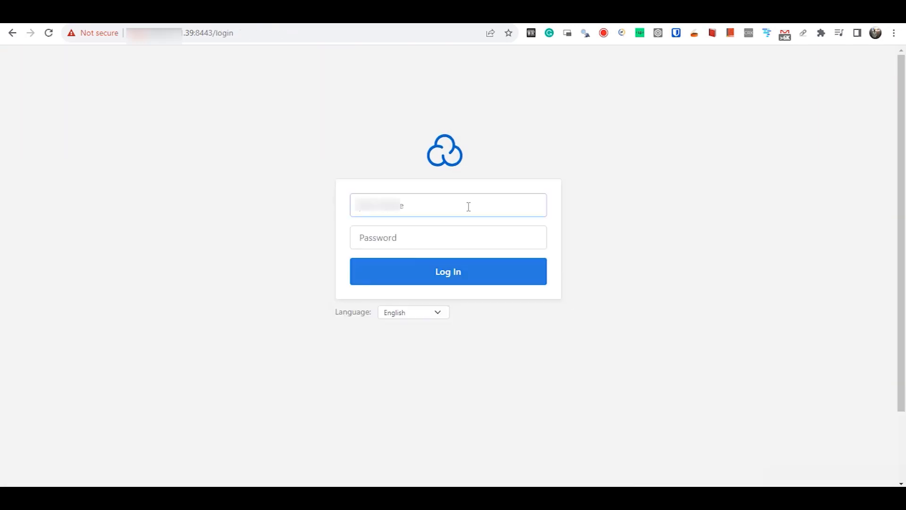
type("*********ev")
left_click(457, 243)
type("**************")
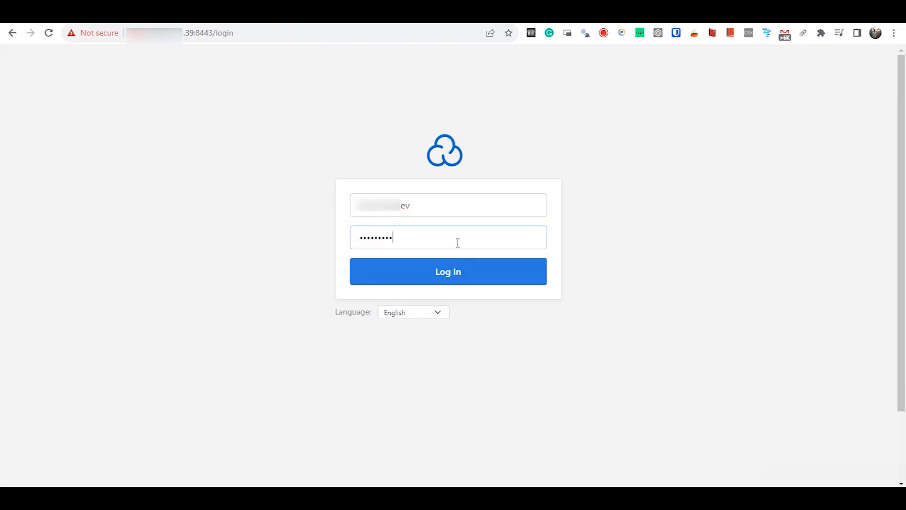
left_click(477, 271)
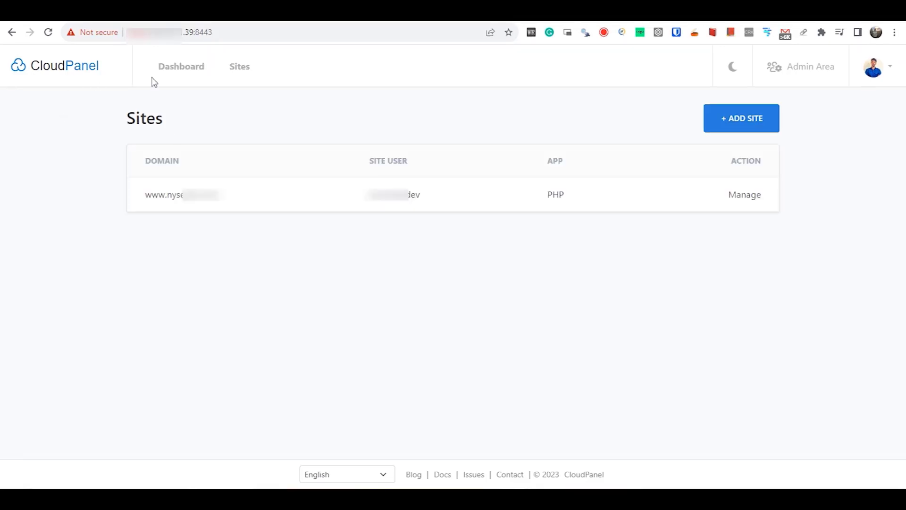
left_click(89, 72)
left_click(171, 70)
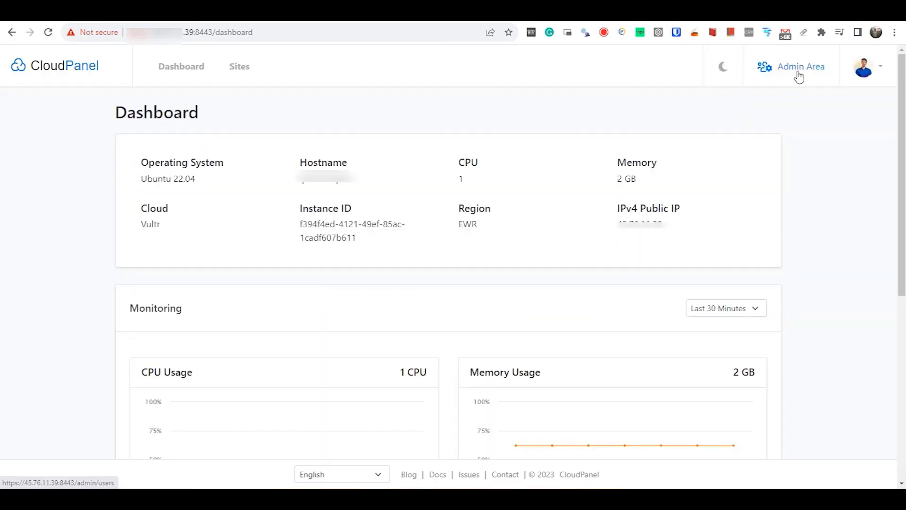
Step: Review the Custom Domain field and its Let's Encrypt note in Admin Area Settings, then return to Sites
left_click(797, 73)
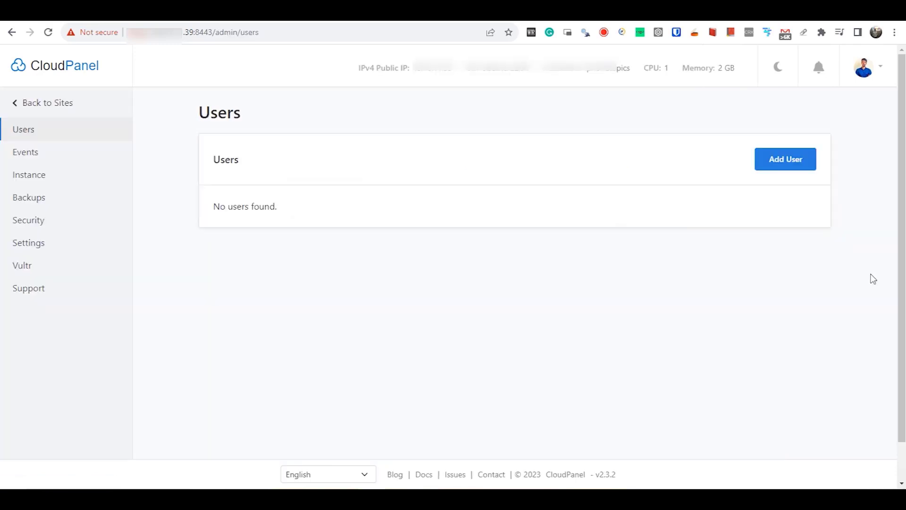
left_click(32, 250)
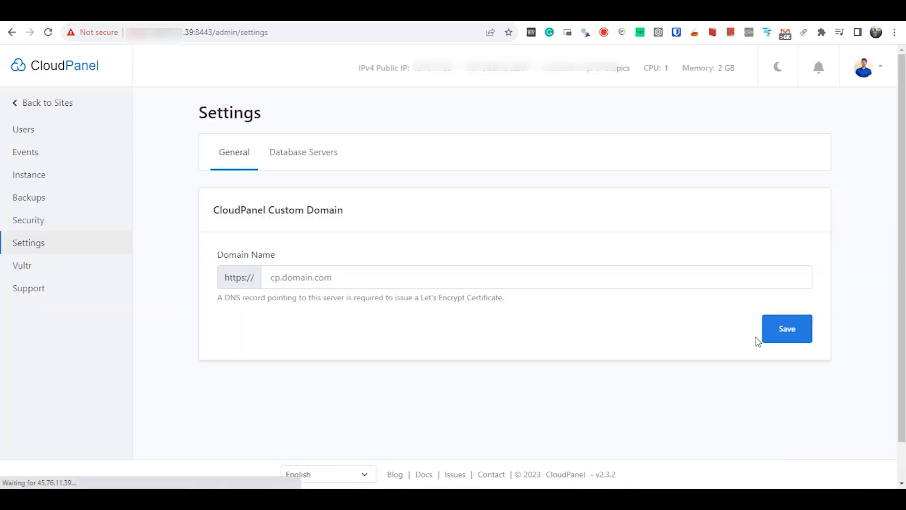
left_click(415, 275)
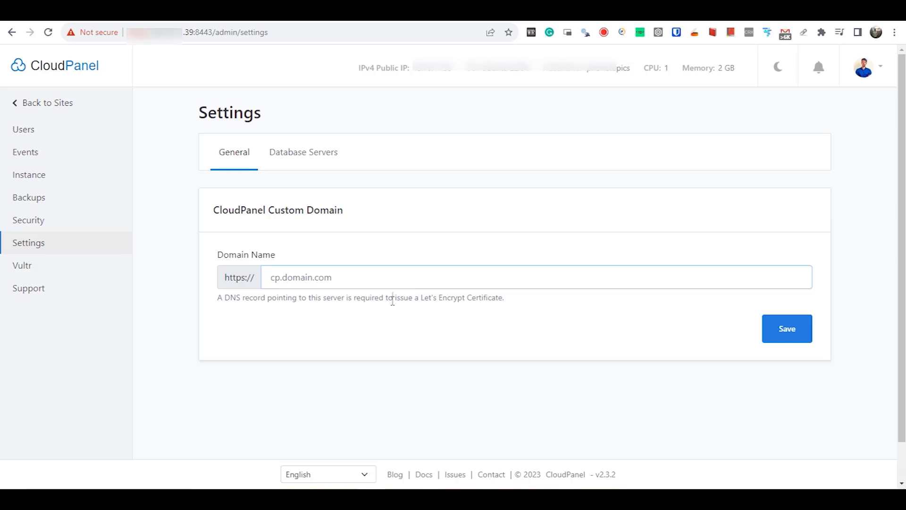
left_click_drag(392, 297, 513, 304)
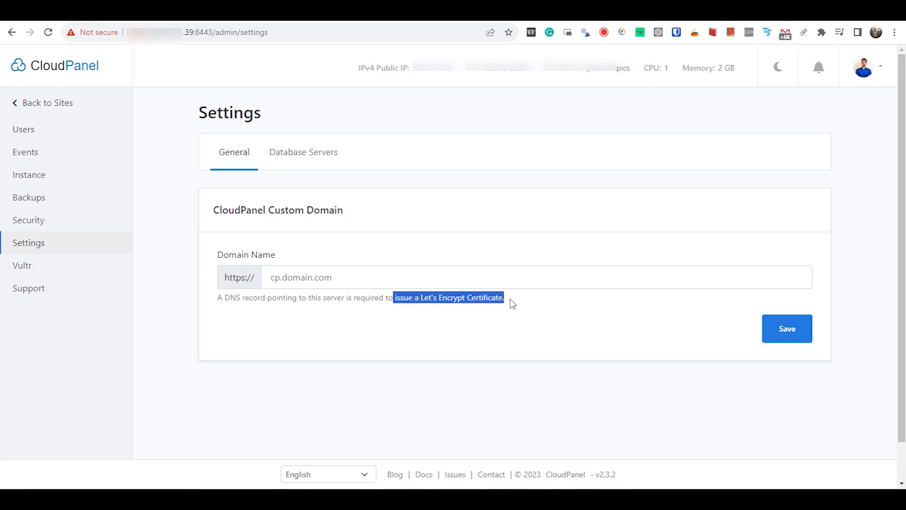
left_click(509, 387)
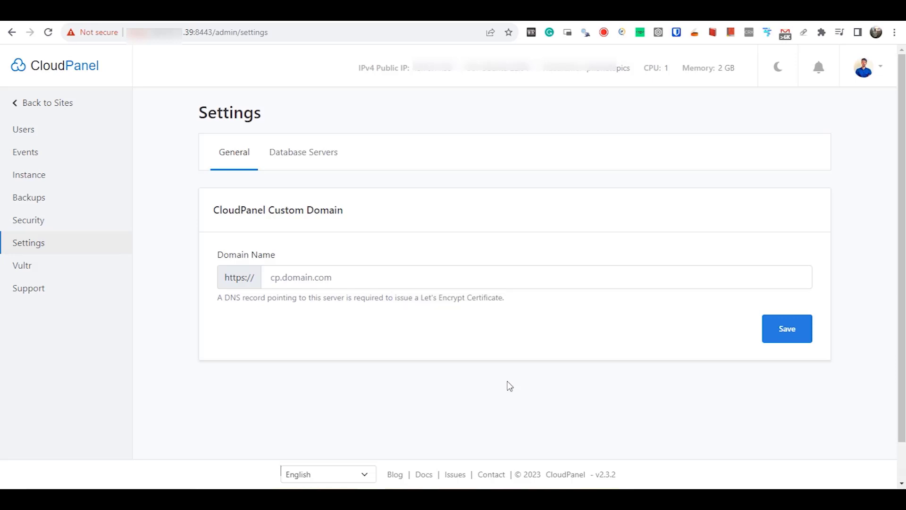
key("alt+Left")
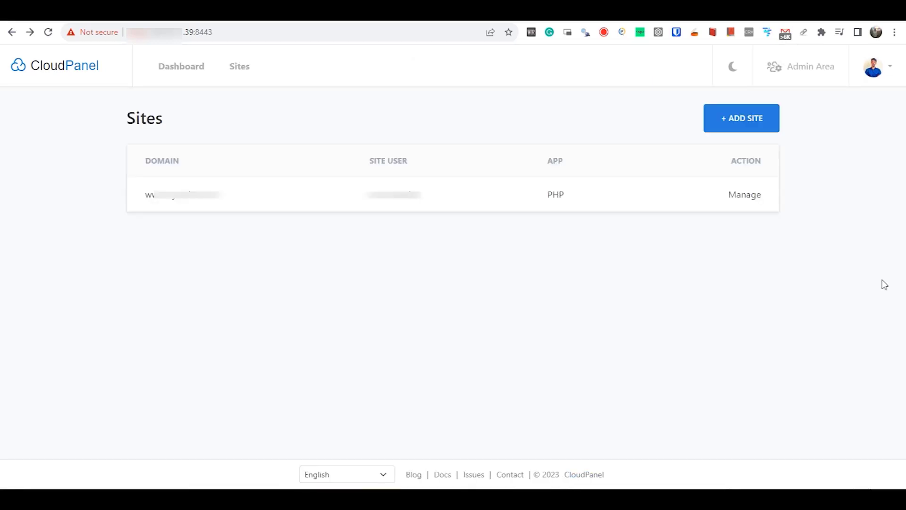
Step: Go to Vultr's Network DNS page and expand the introduction listing Vultr's name servers
left_click(752, 121)
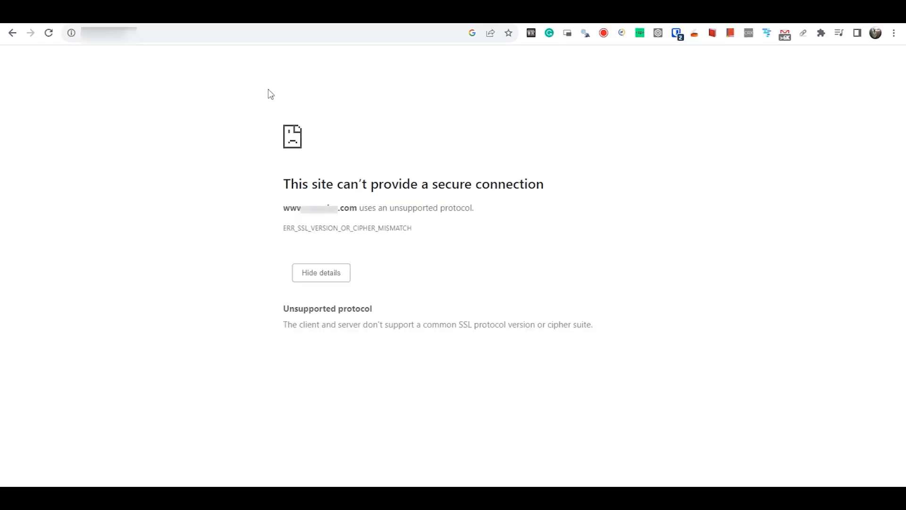
left_click(255, 36)
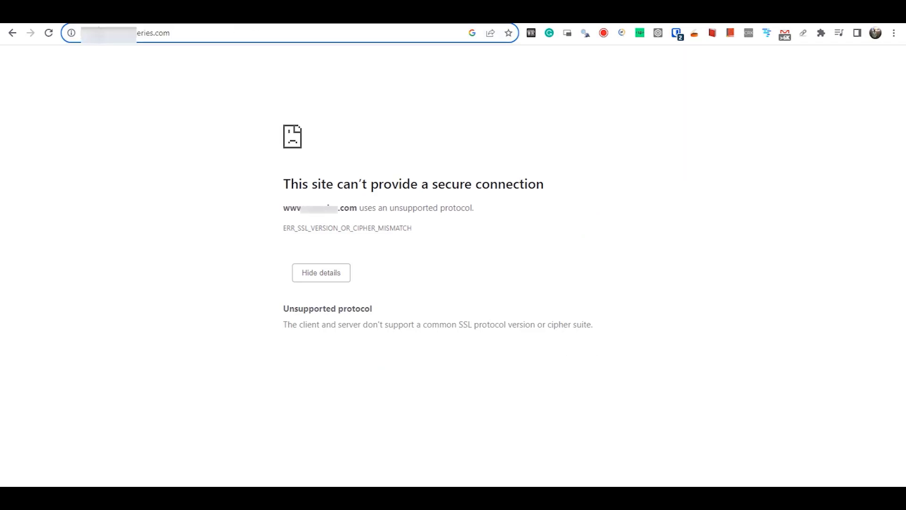
type("s")
left_click(223, 38)
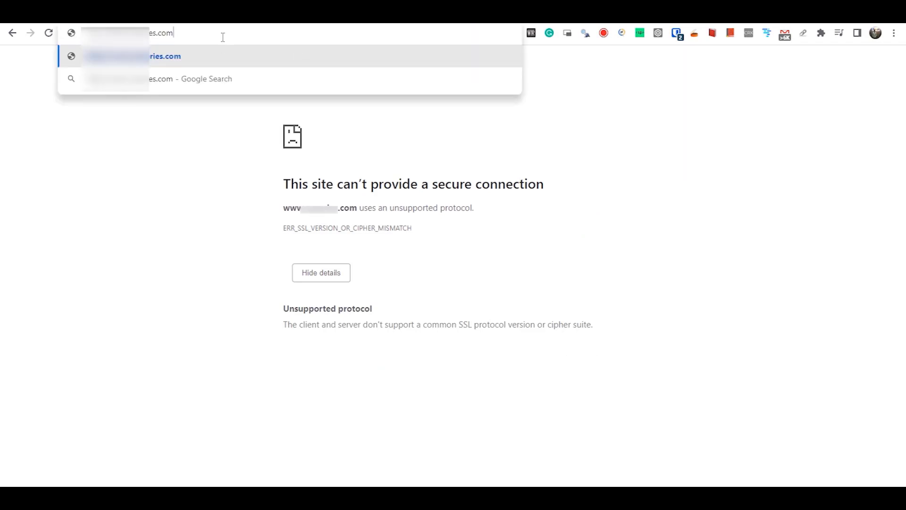
type("/dn")
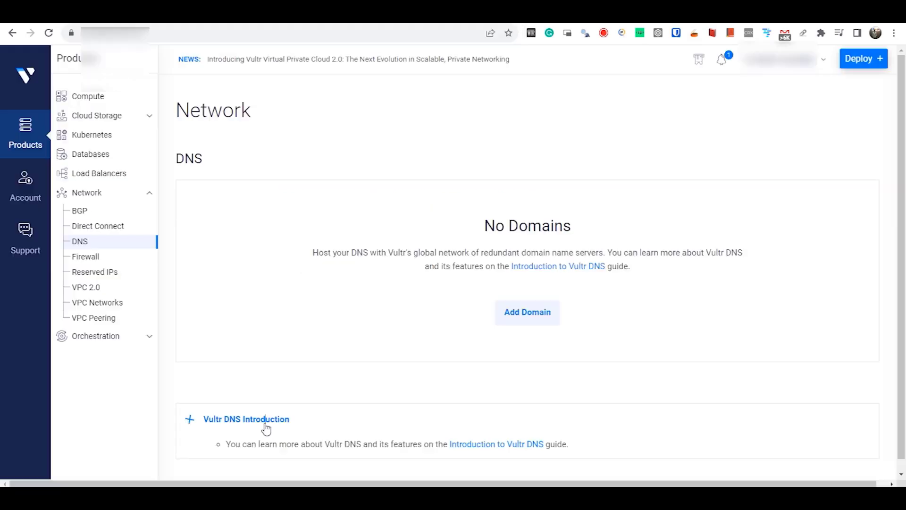
left_click(266, 420)
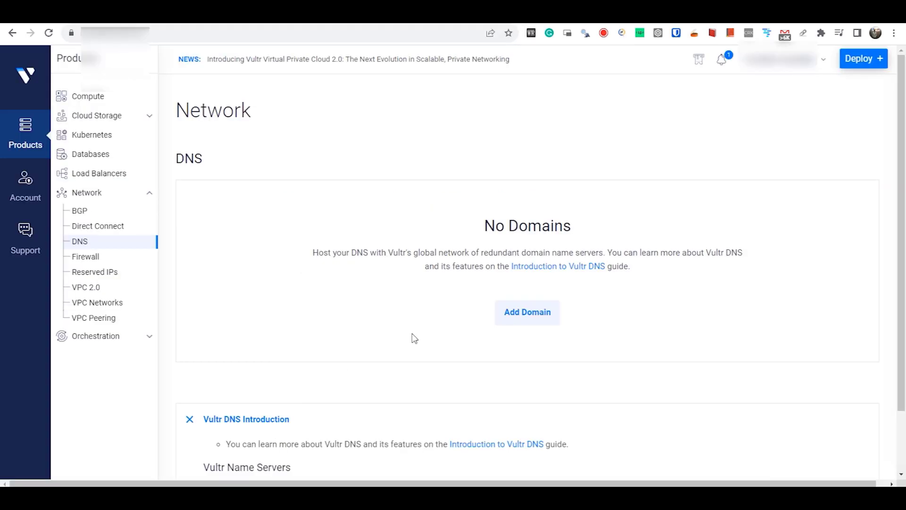
Step: Replace the domain's Cloudflare nameservers in GoDaddy with ns1.vultr.com and ns2.vultr.com
scroll(493, 286, "down", 2)
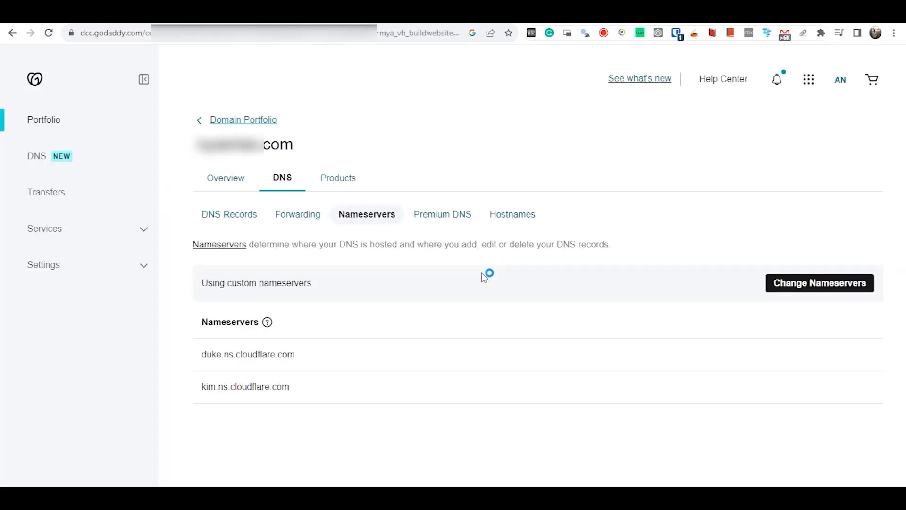
left_click(820, 283)
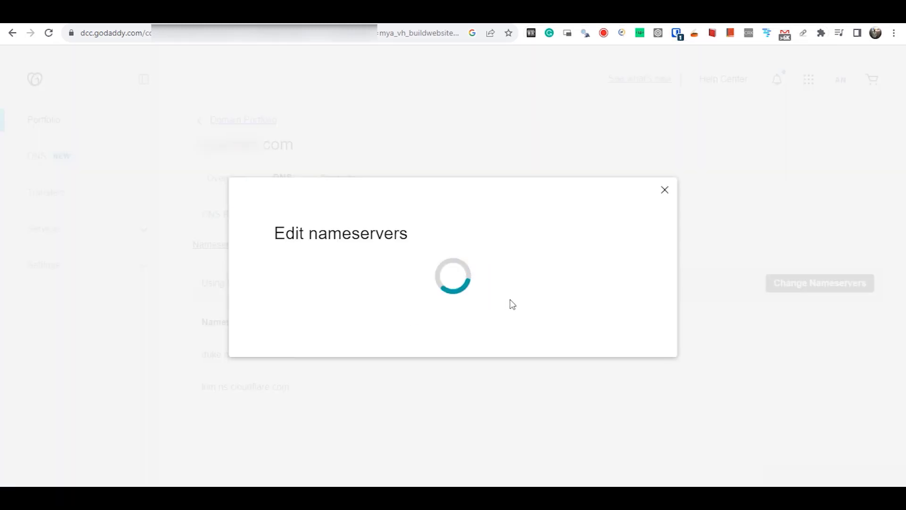
key("ctrl+a")
key("BackSpace")
type("ns1.vultr.com")
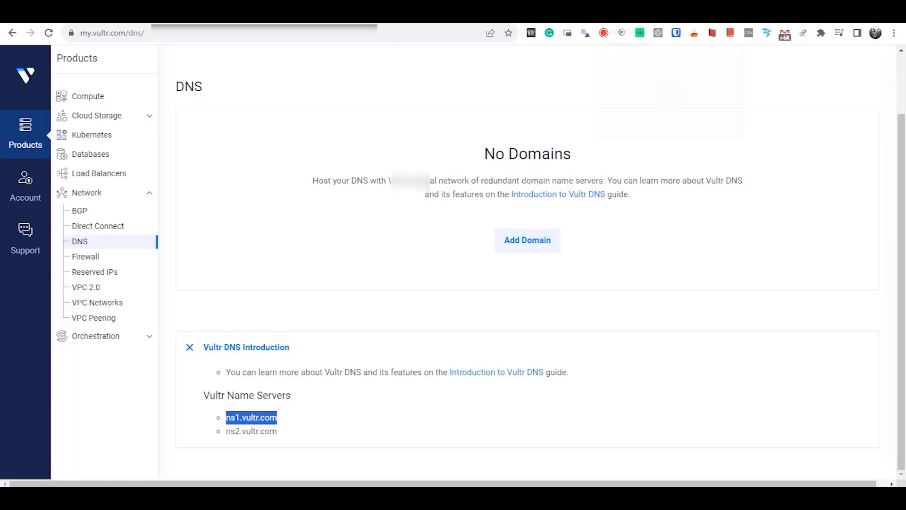
left_click_drag(281, 431, 226, 431)
key("ctrl+c")
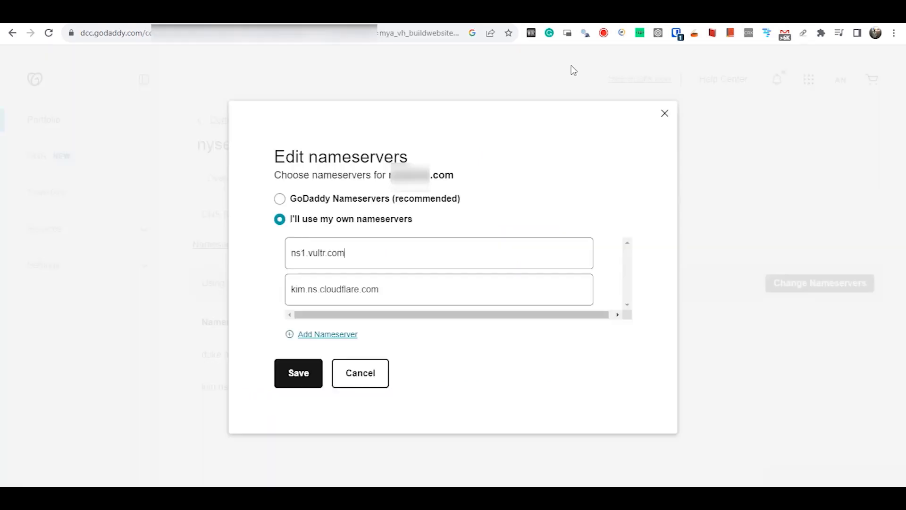
key("ctrl+a")
key("ctrl+v")
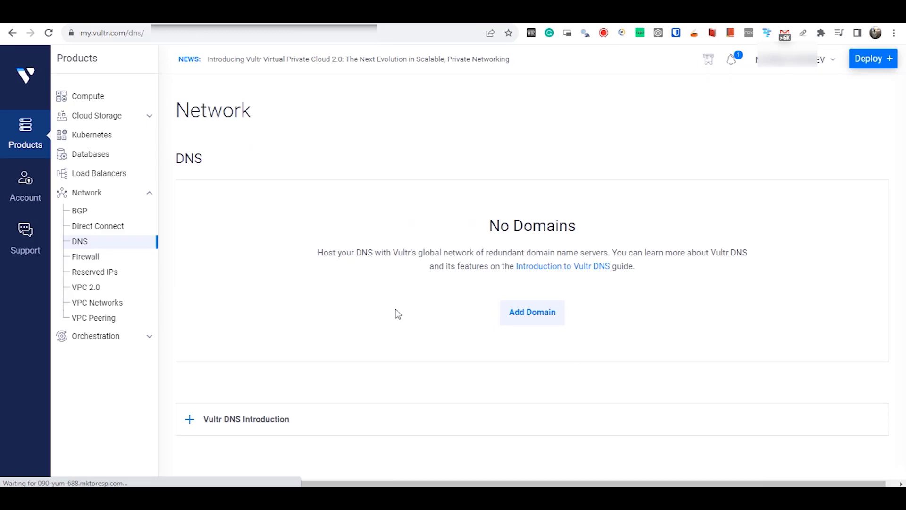
Step: Add the domain to Vultr DNS targeting the server instance, generating A, CNAME, MX and NS records
left_click(536, 320)
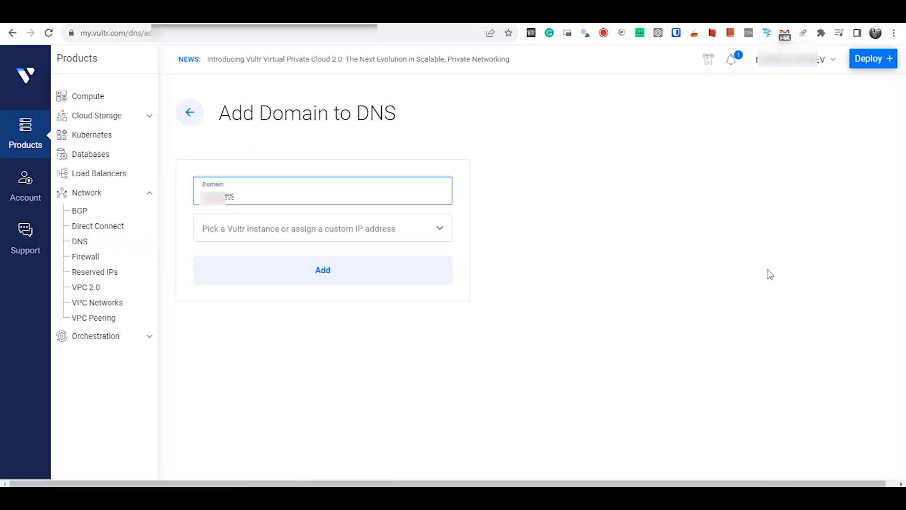
type("com")
left_click(330, 234)
left_click(295, 287)
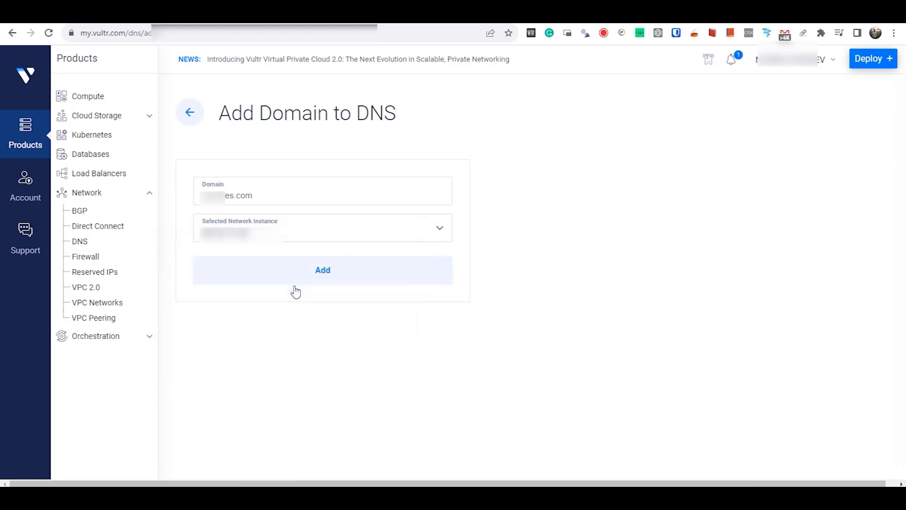
left_click(442, 279)
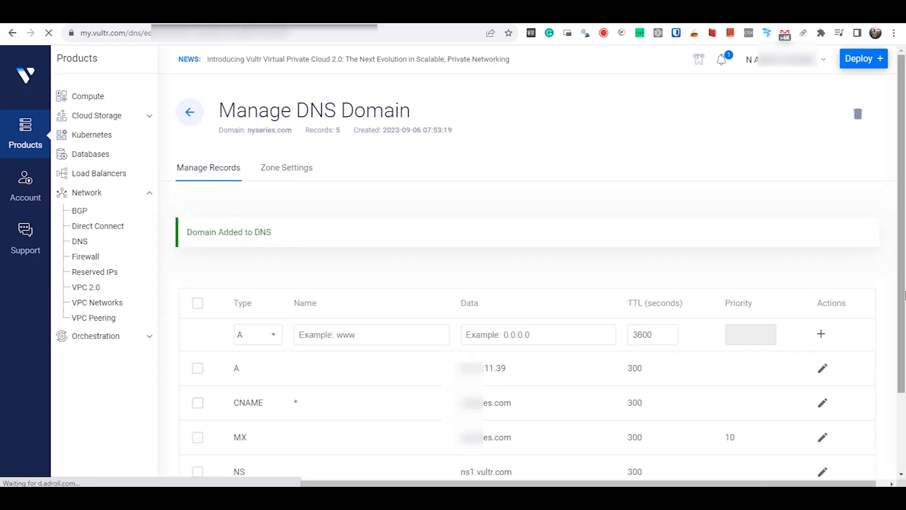
scroll(904, 208, "down", 2)
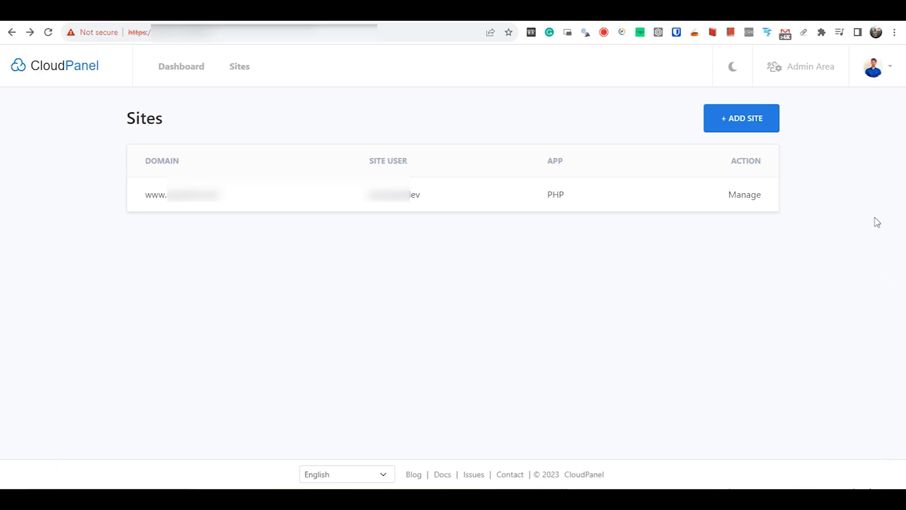
Step: Create a WordPress site, confirm its blog front page and Hello world! post load, then return to Sites
left_click(753, 120)
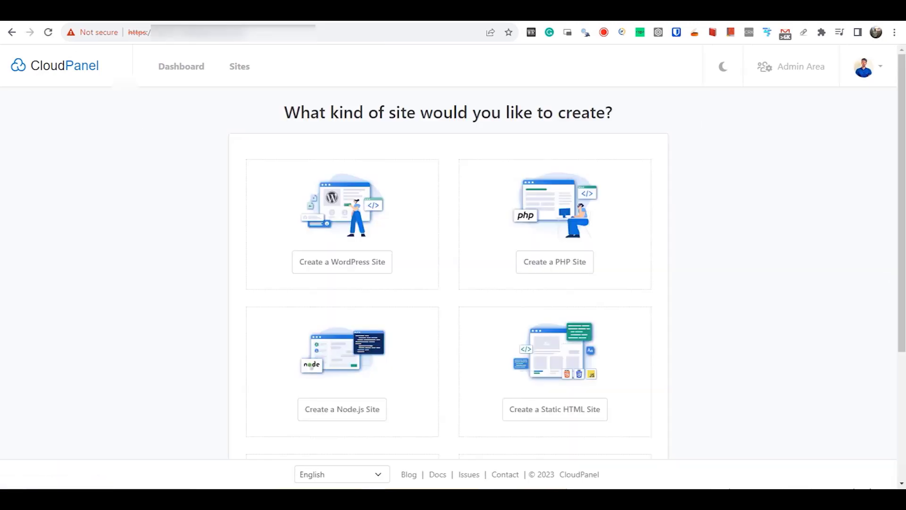
left_click(377, 272)
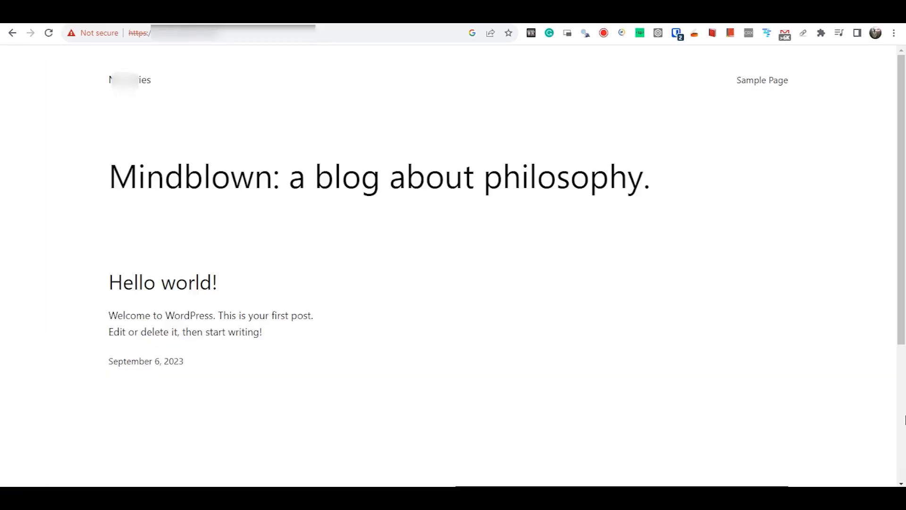
left_click(49, 33)
left_click(177, 293)
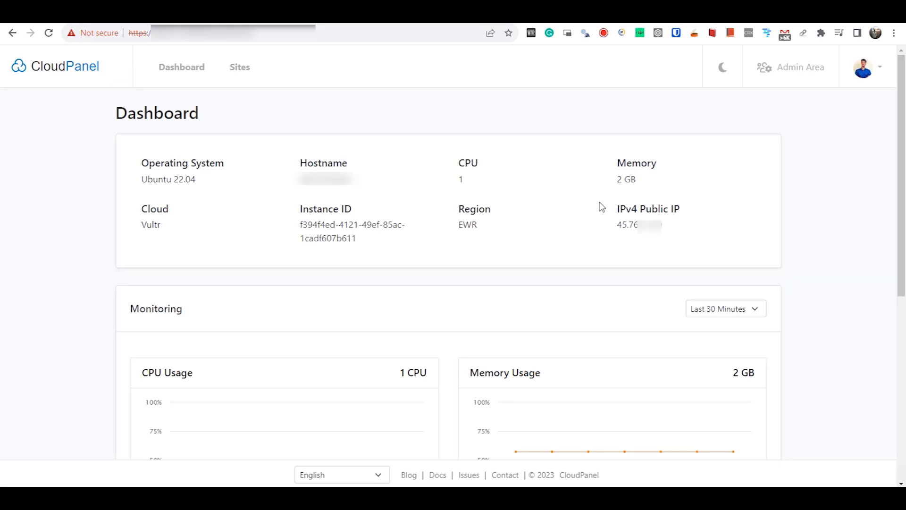
left_click(240, 67)
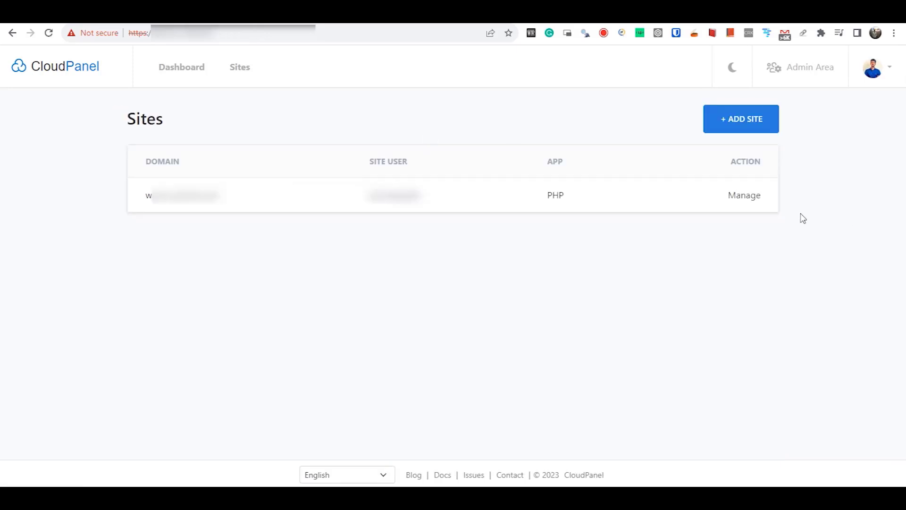
Step: Create and install a new Let's Encrypt certificate from the site's SSL/TLS settings
left_click(737, 195)
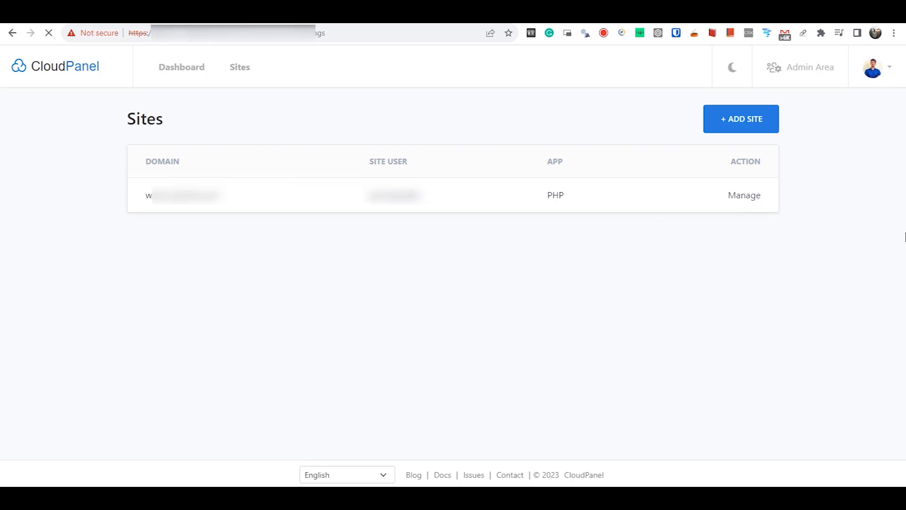
left_click(398, 171)
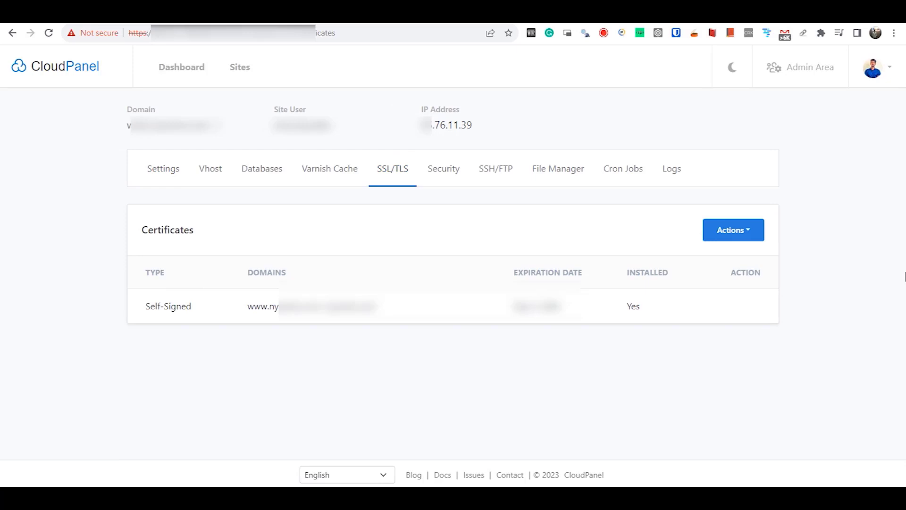
left_click(738, 236)
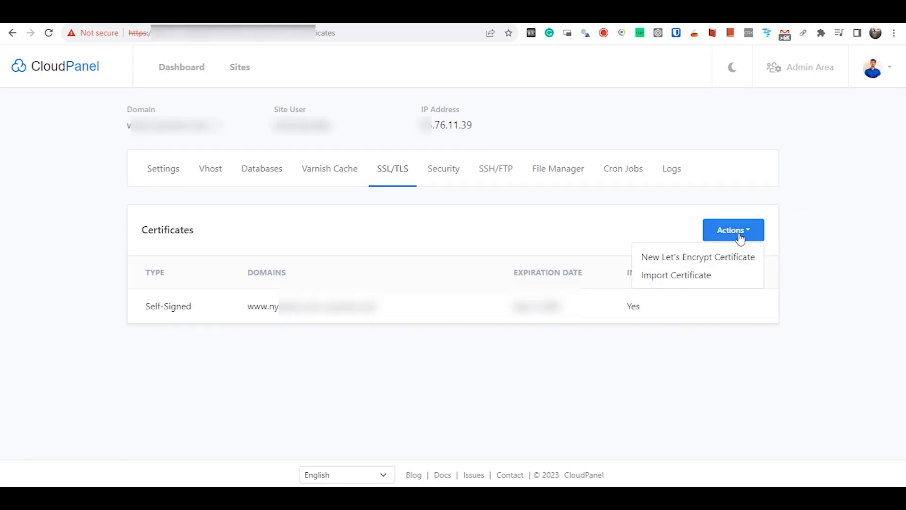
left_click(709, 259)
scroll(717, 414, "down", 1)
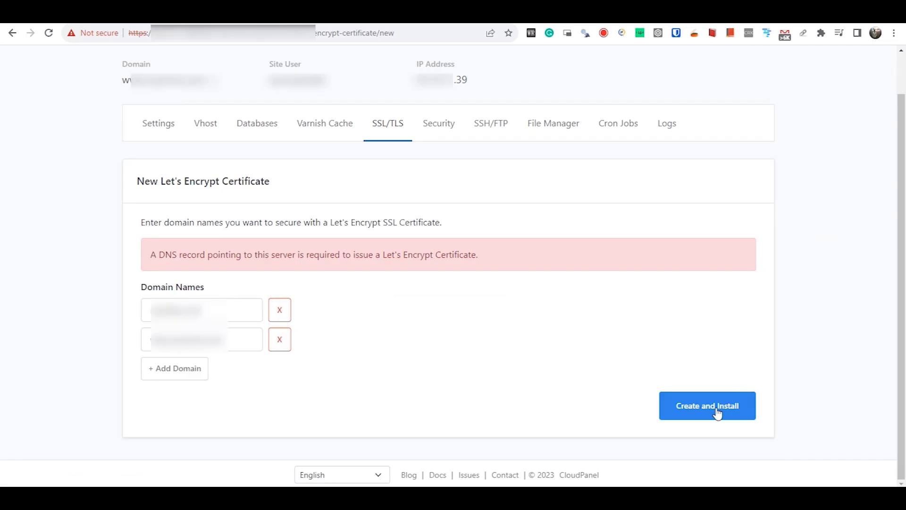
left_click(718, 414)
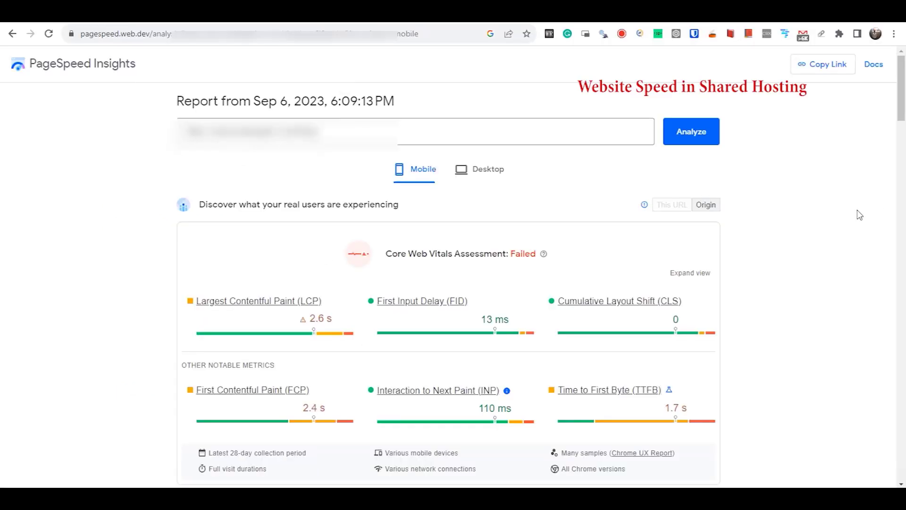
Step: Scroll through the shared-hosting and VPS PageSpeed reports, comparing Performance 70 against 100
scroll(860, 215, "down", 6)
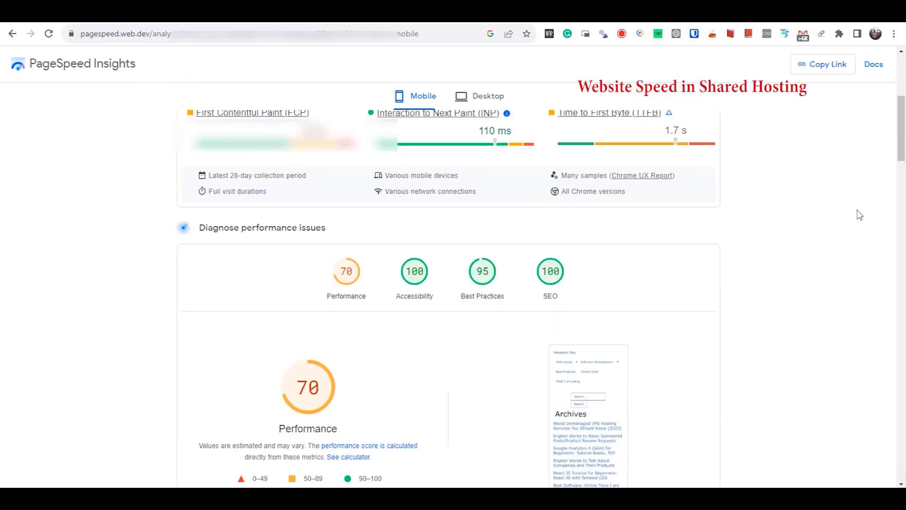
scroll(860, 215, "down", 5)
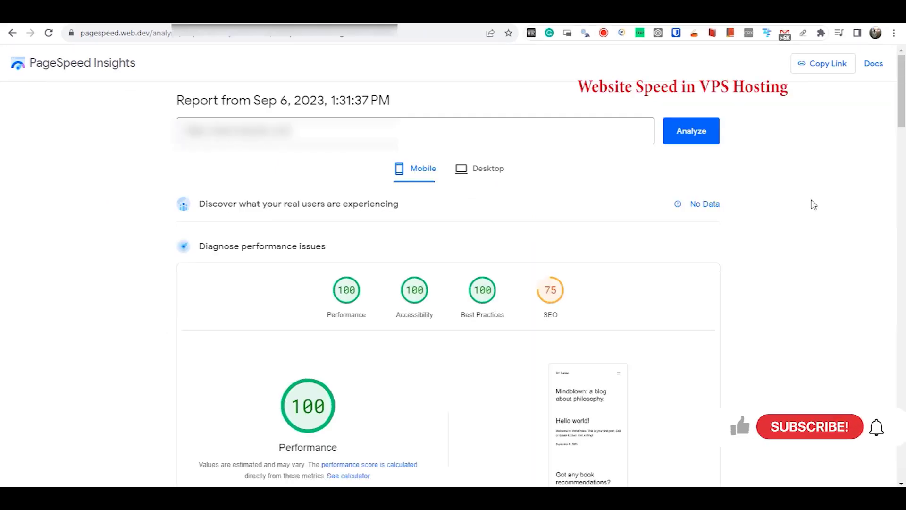
scroll(814, 205, "down", 5)
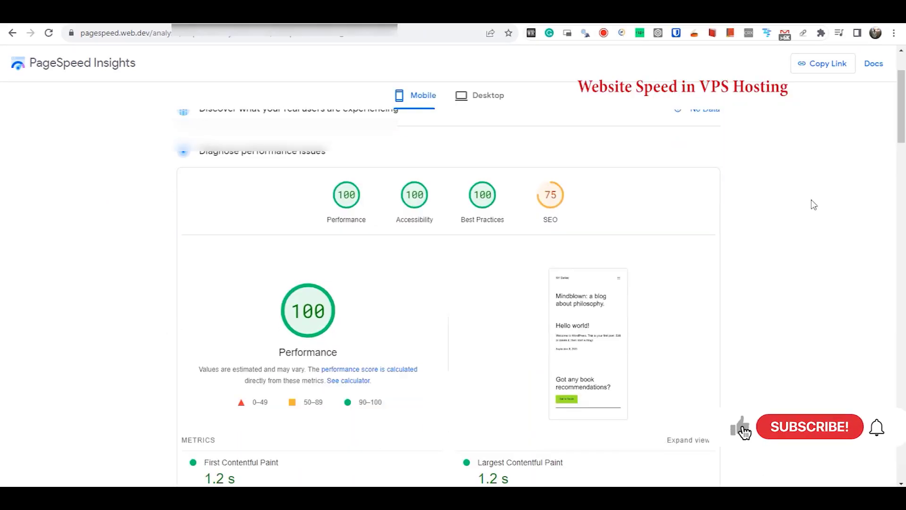
scroll(814, 205, "down", 3)
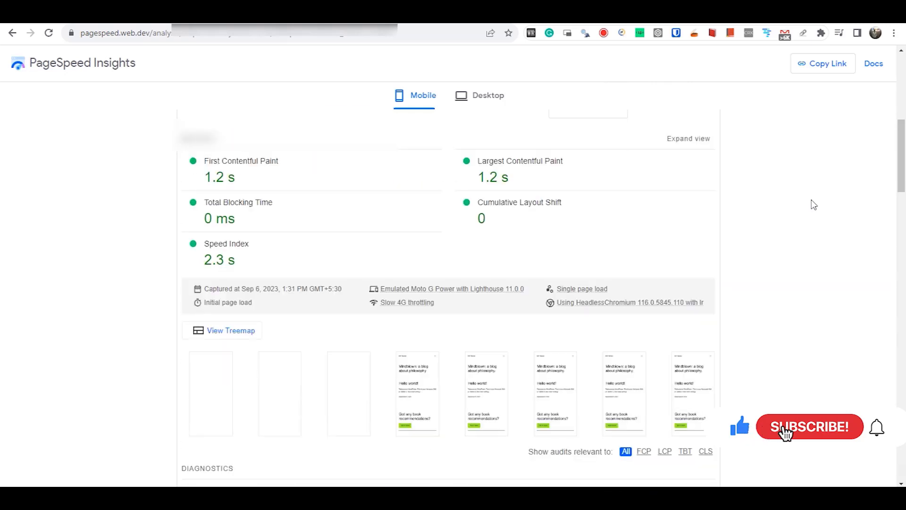